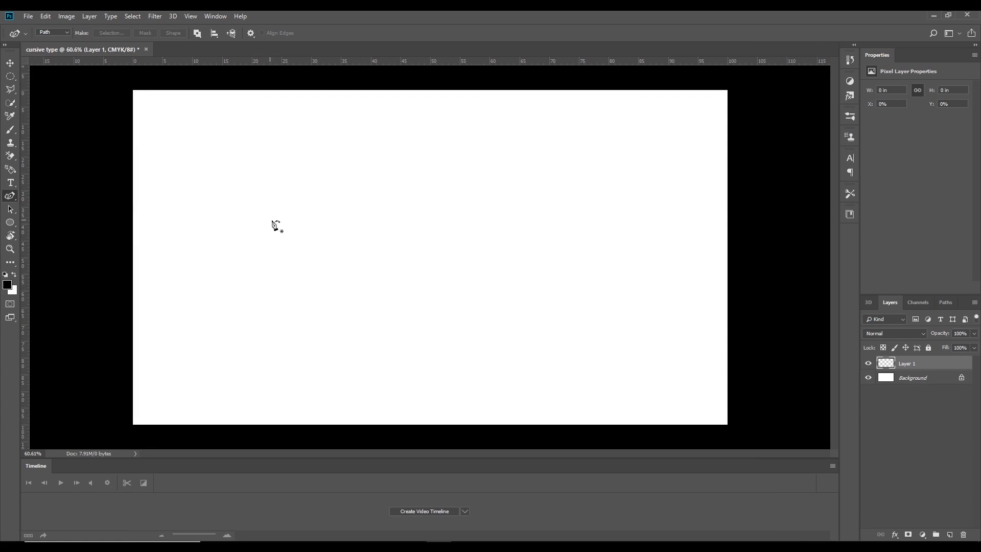
- Trace the cursive capital J with curvature pen anchor points, including its lower loop
{"action": "left_click", "coordinate": [306, 234]}
{"action": "left_click", "coordinate": [343, 233]}
{"action": "left_click", "coordinate": [335, 279]}
{"action": "left_click_drag", "start_coordinate": [334, 279], "coordinate": [333, 281]}
{"action": "left_click", "coordinate": [309, 278]}
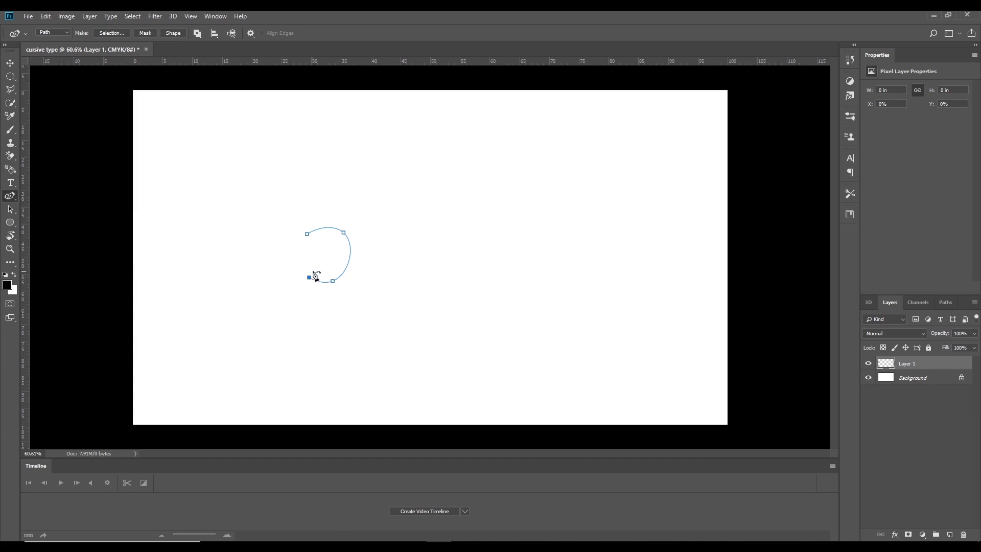
{"action": "left_click", "coordinate": [331, 264]}
{"action": "left_click", "coordinate": [353, 263]}
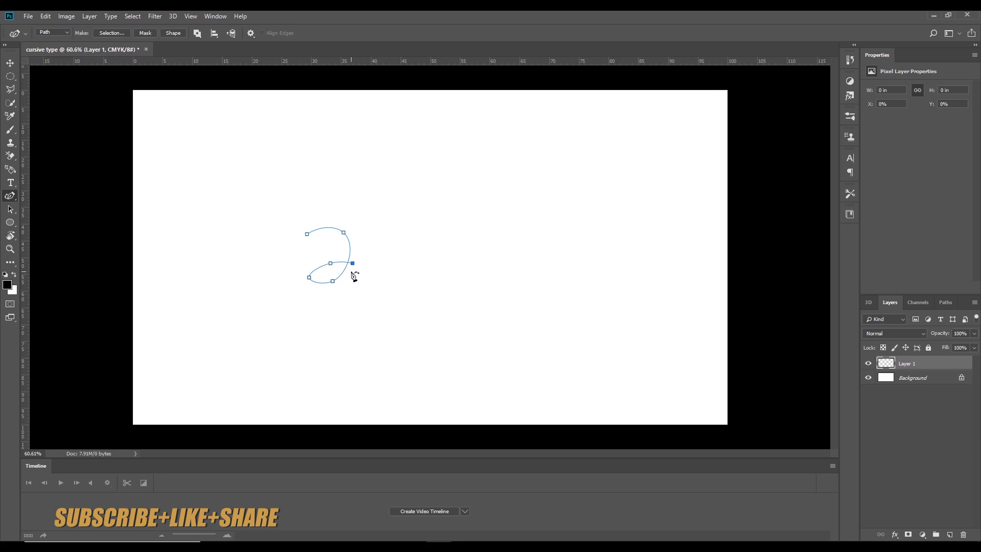
- Continue the path into the looped cursive e
{"action": "left_click", "coordinate": [356, 272]}
{"action": "left_click", "coordinate": [377, 267]}
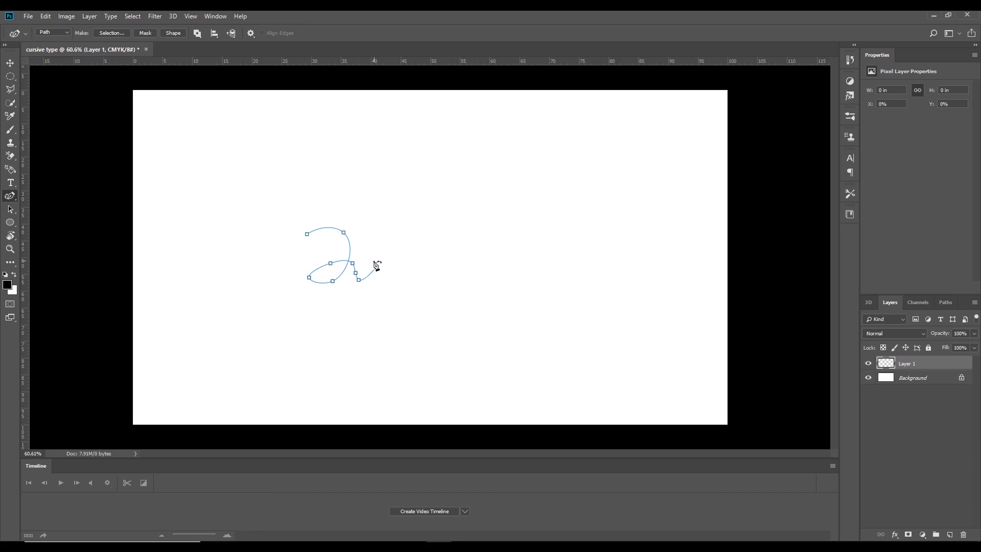
{"action": "left_click", "coordinate": [369, 260]}
{"action": "left_click", "coordinate": [363, 284]}
{"action": "left_click", "coordinate": [381, 286]}
- Trace the two tall looped l's of Jelly
{"action": "left_click", "coordinate": [385, 281]}
{"action": "left_click", "coordinate": [398, 250]}
{"action": "left_click", "coordinate": [402, 226]}
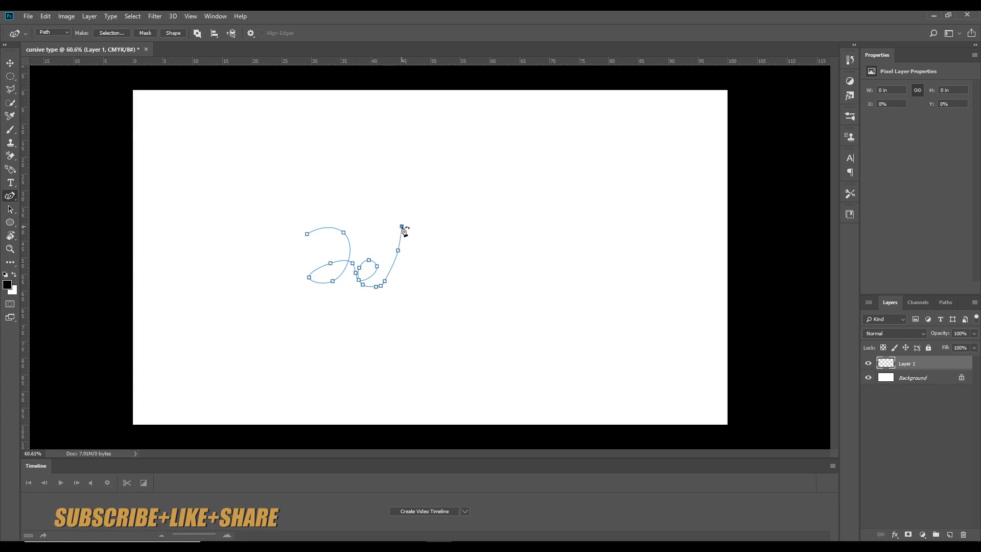
{"action": "left_click", "coordinate": [384, 241]}
{"action": "left_click", "coordinate": [390, 270]}
{"action": "left_click", "coordinate": [404, 284]}
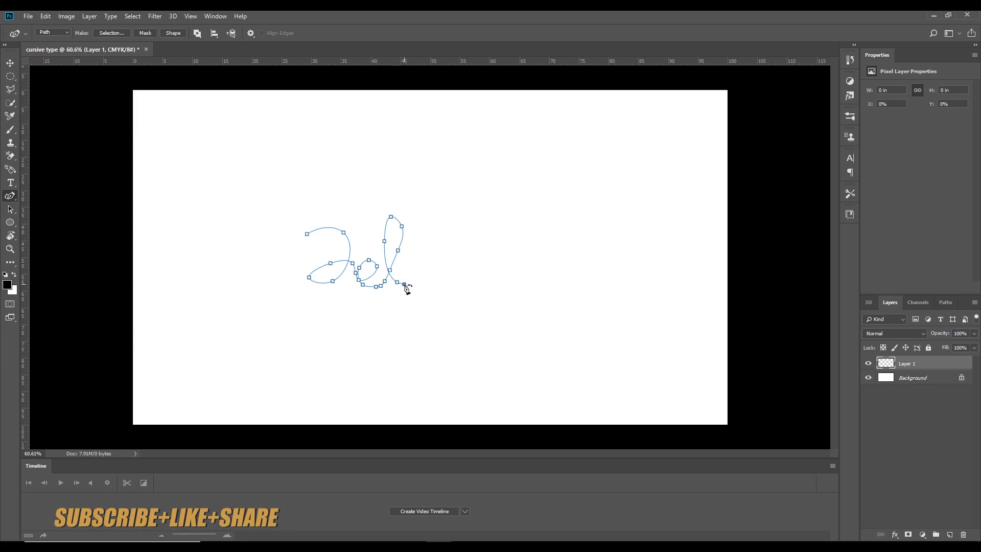
{"action": "left_click", "coordinate": [428, 242]}
{"action": "left_click", "coordinate": [426, 214]}
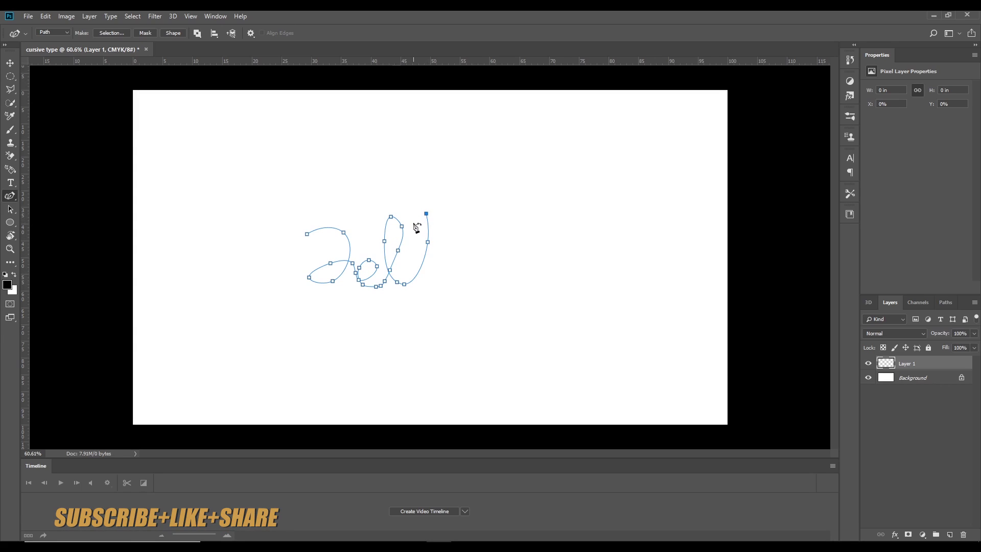
{"action": "left_click", "coordinate": [410, 254]}
{"action": "left_click", "coordinate": [415, 272]}
- Trace the y with its looped descender, ending in a long rising flourish
{"action": "left_click", "coordinate": [435, 273]}
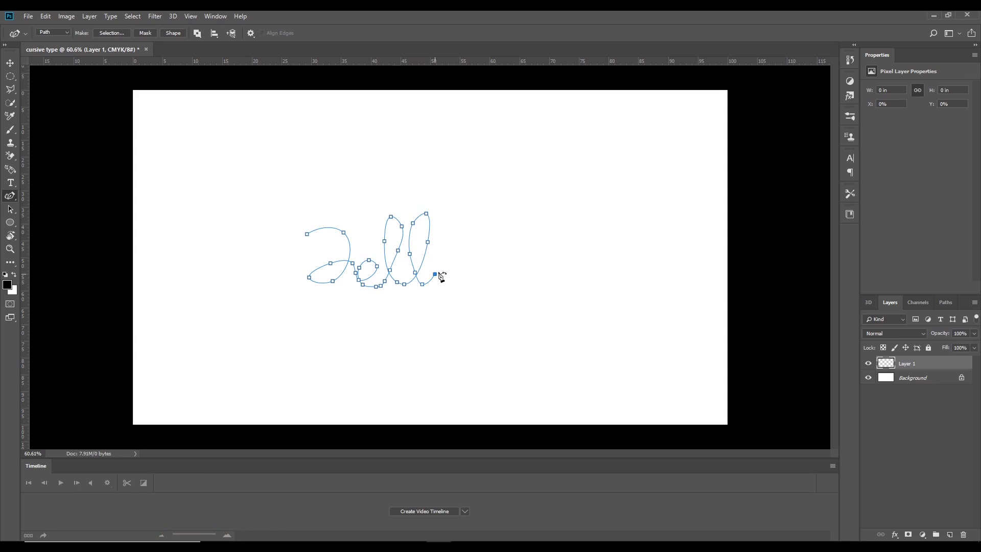
{"action": "left_click", "coordinate": [451, 255]}
{"action": "left_click", "coordinate": [452, 253]}
{"action": "left_click", "coordinate": [458, 258]}
{"action": "left_click", "coordinate": [483, 257]}
{"action": "left_click", "coordinate": [488, 248]}
{"action": "left_click", "coordinate": [484, 281]}
{"action": "left_click", "coordinate": [476, 305]}
{"action": "left_click", "coordinate": [441, 301]}
{"action": "left_click", "coordinate": [452, 282]}
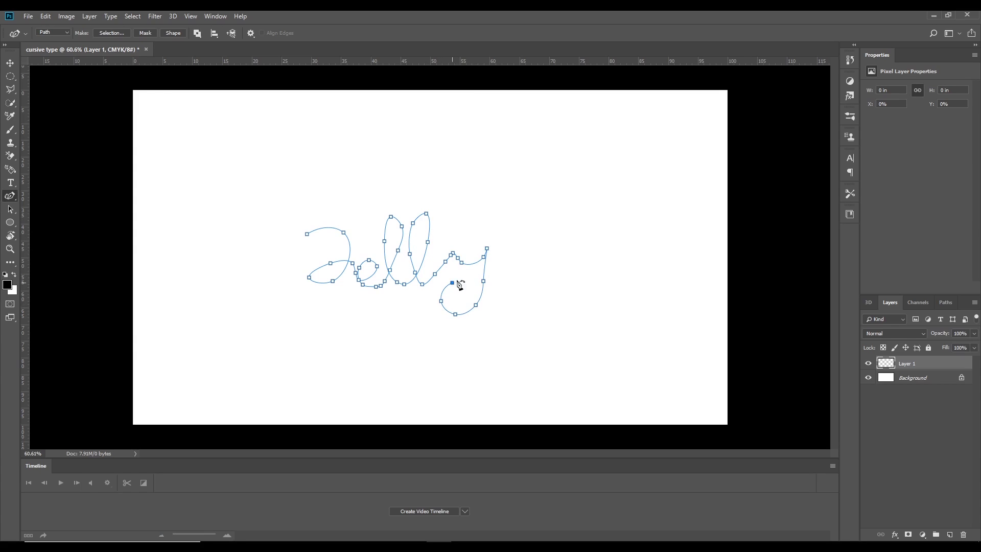
{"action": "left_click", "coordinate": [522, 228]}
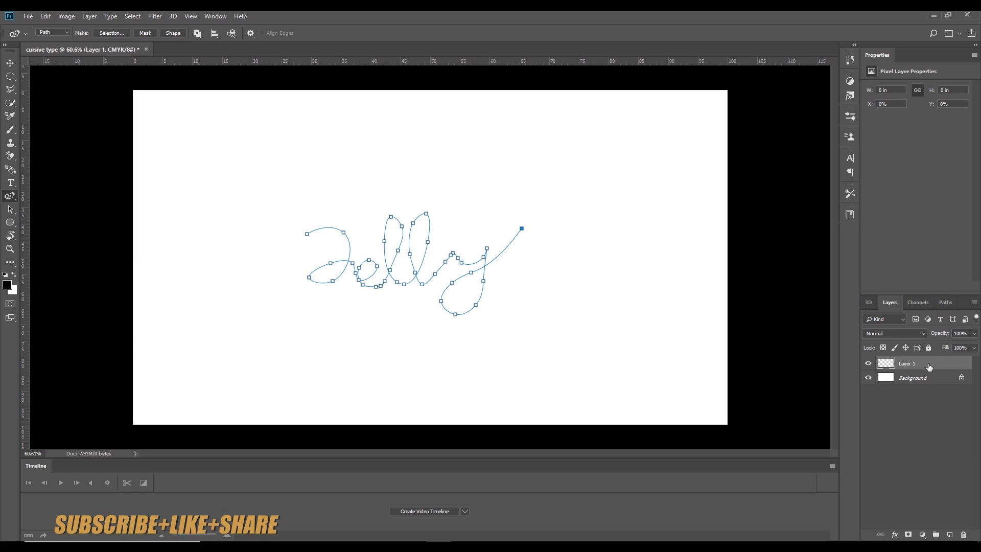
- Show the Work Path in the Paths panel and set up an 18 px Soft Round brush
{"action": "left_click", "coordinate": [947, 303]}
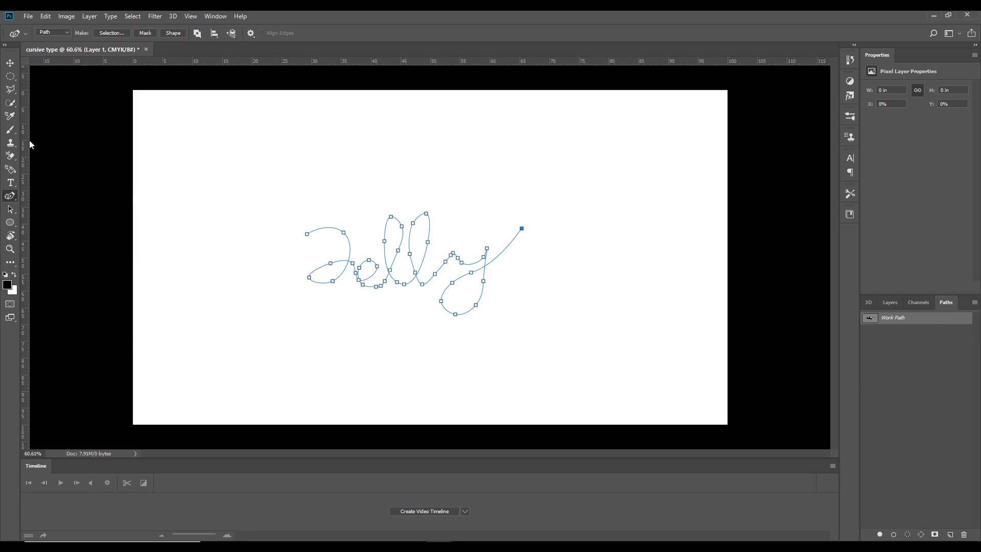
{"action": "left_click", "coordinate": [12, 130]}
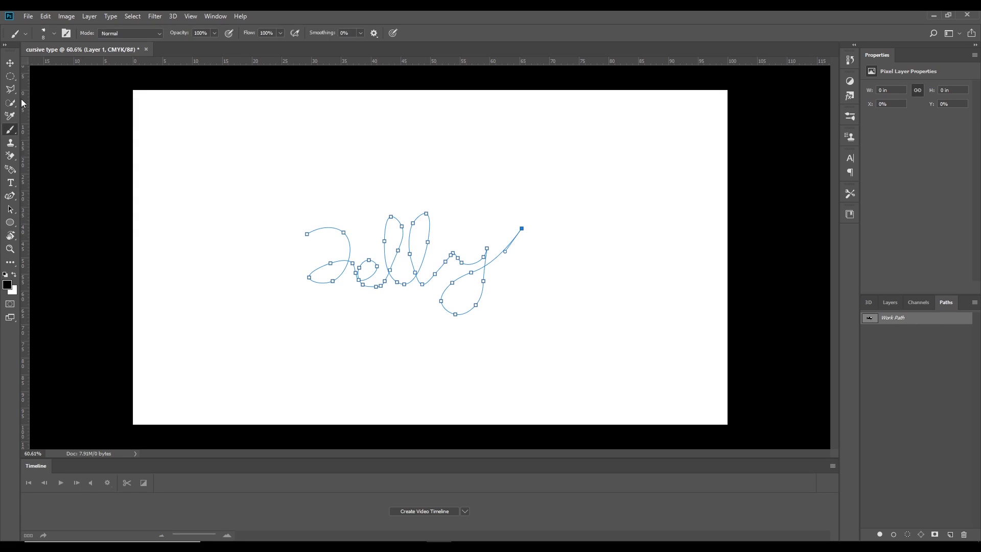
{"action": "left_click", "coordinate": [42, 30]}
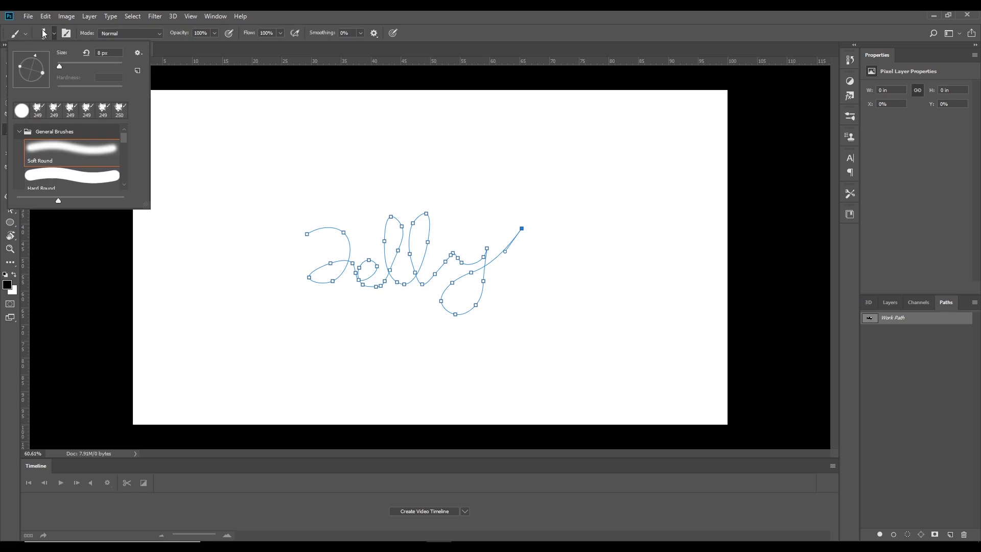
{"action": "left_click", "coordinate": [39, 146]}
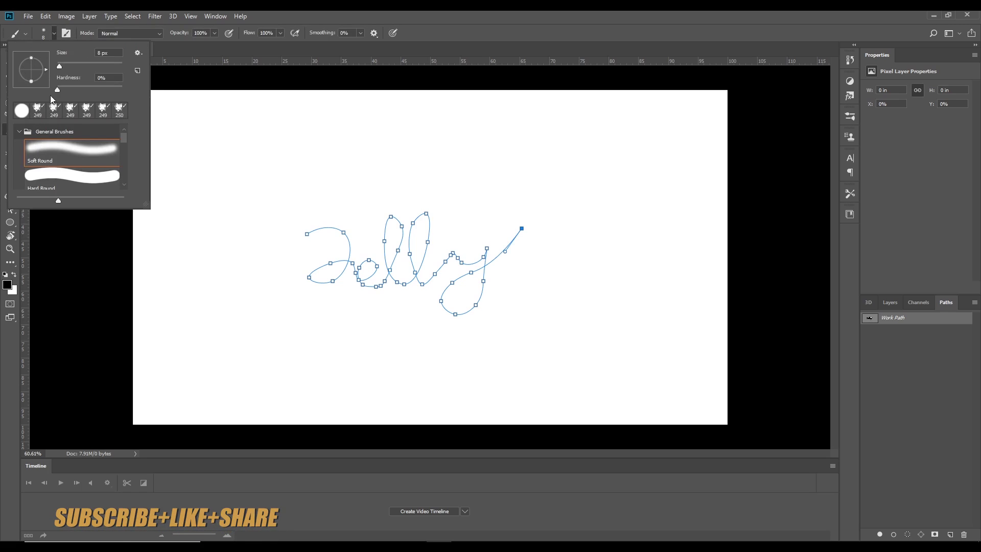
{"action": "left_click_drag", "start_coordinate": [60, 64], "coordinate": [61, 91]}
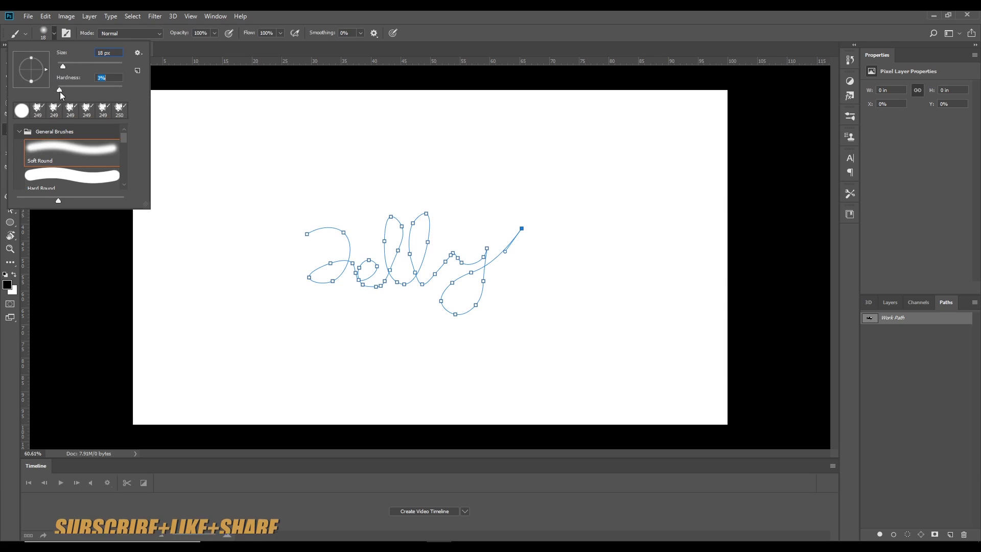
{"action": "left_click", "coordinate": [68, 35]}
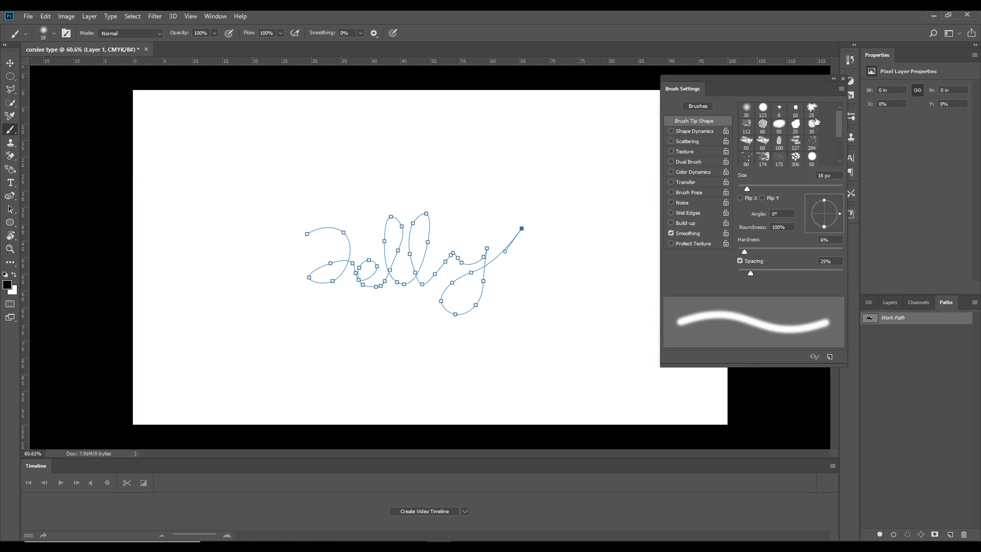
- Choose the 8 px brush tip in Brush Settings and enable Shape Dynamics
{"action": "left_click", "coordinate": [779, 110]}
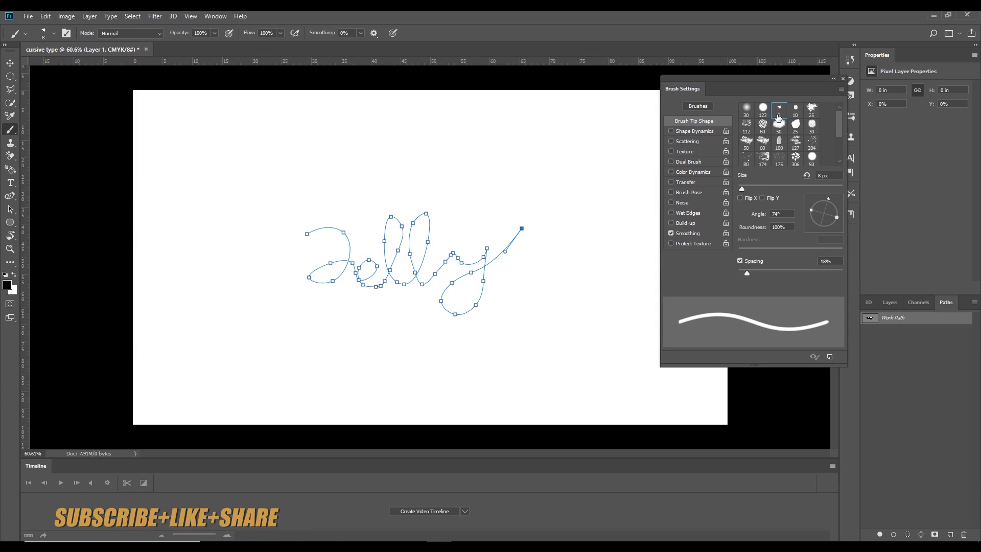
{"action": "left_click", "coordinate": [797, 110]}
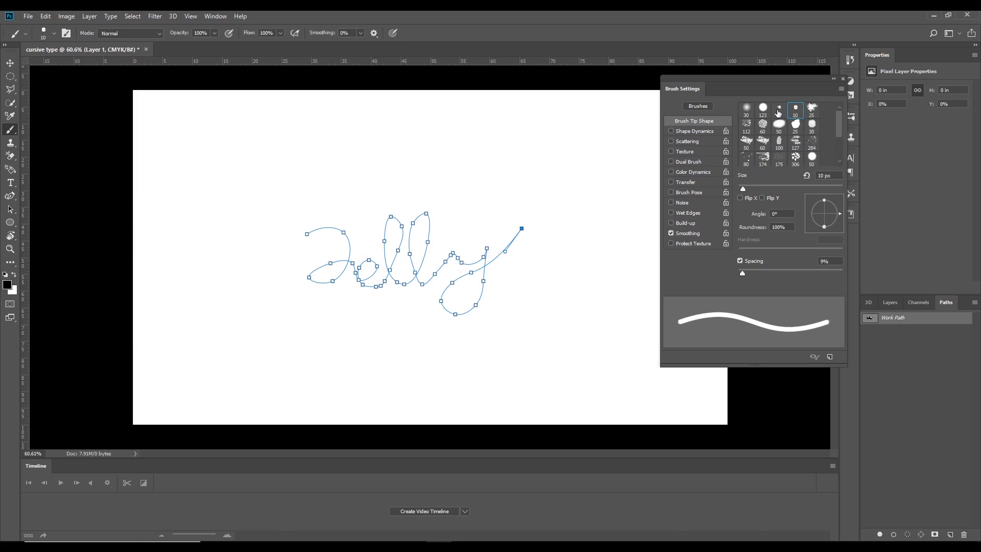
{"action": "left_click", "coordinate": [779, 110]}
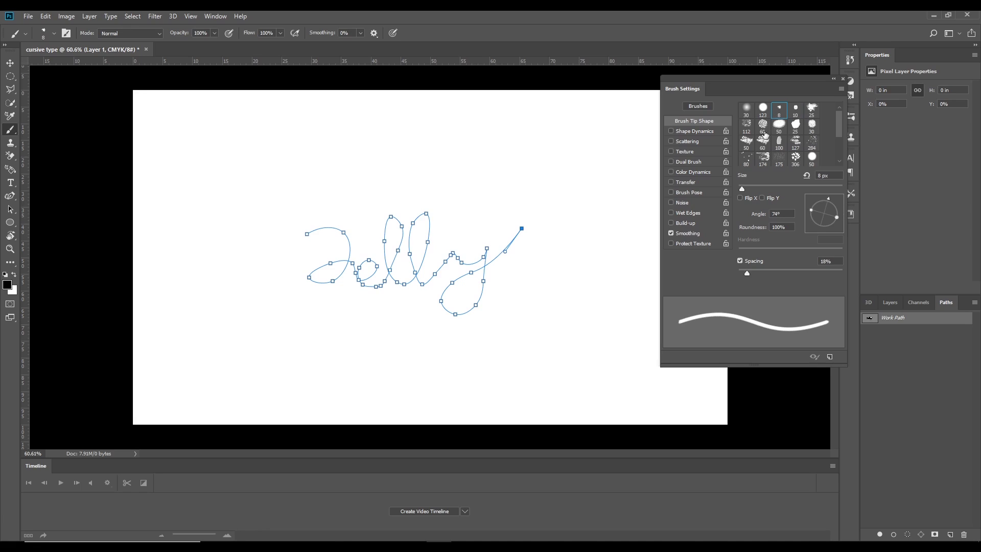
{"action": "left_click", "coordinate": [686, 130]}
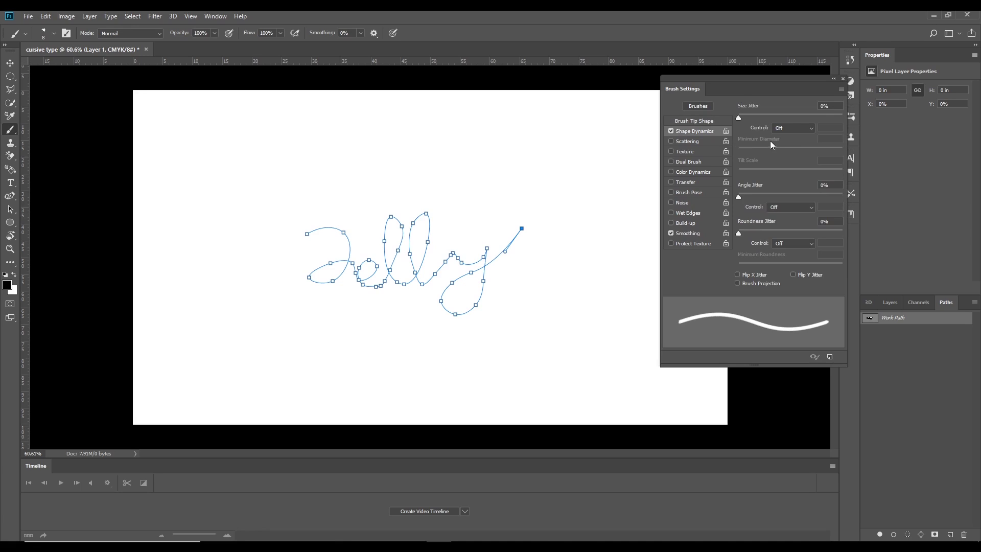
- Set Size Jitter control to Fade 25, with 72% size jitter and 70% minimum diameter
{"action": "left_click", "coordinate": [788, 130]}
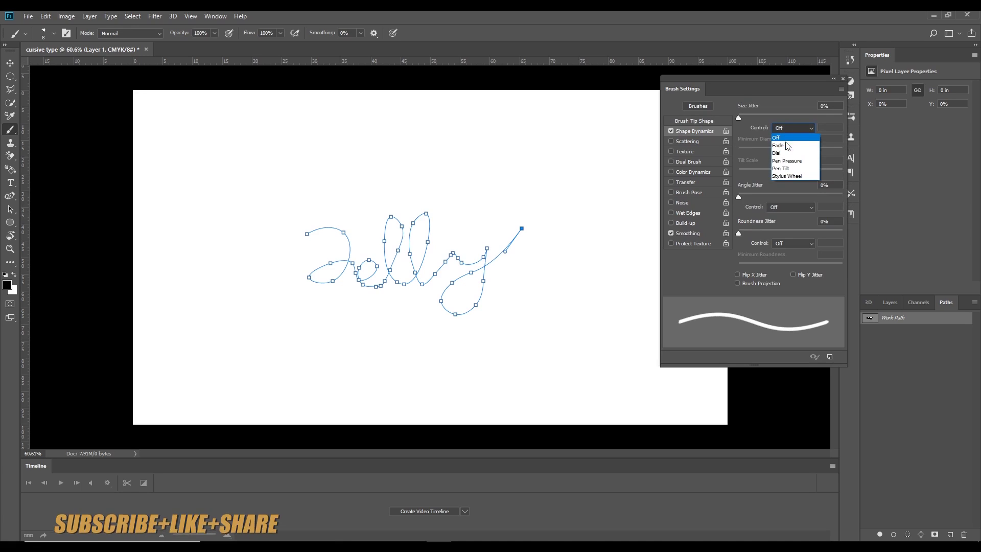
{"action": "left_click", "coordinate": [784, 147]}
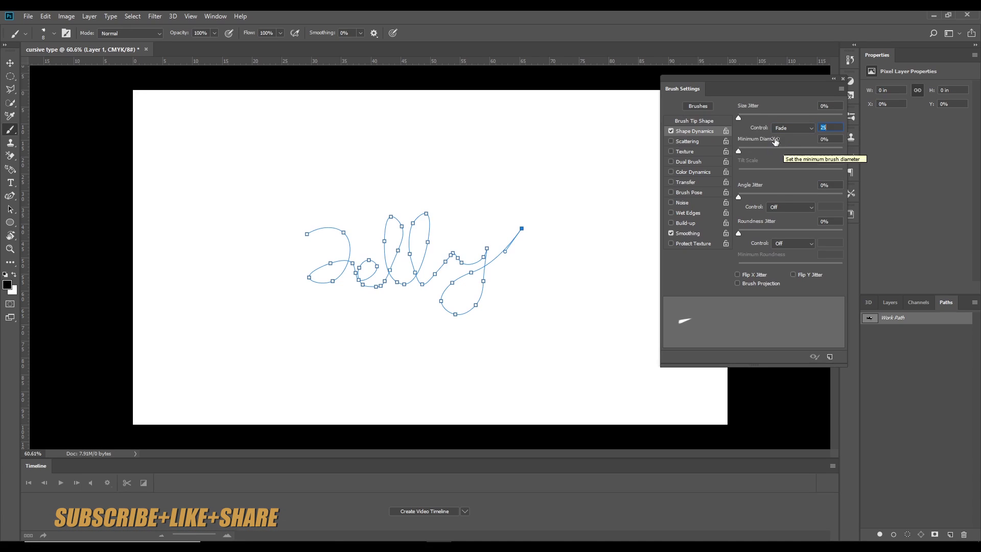
{"action": "left_click_drag", "start_coordinate": [738, 118], "coordinate": [753, 119]}
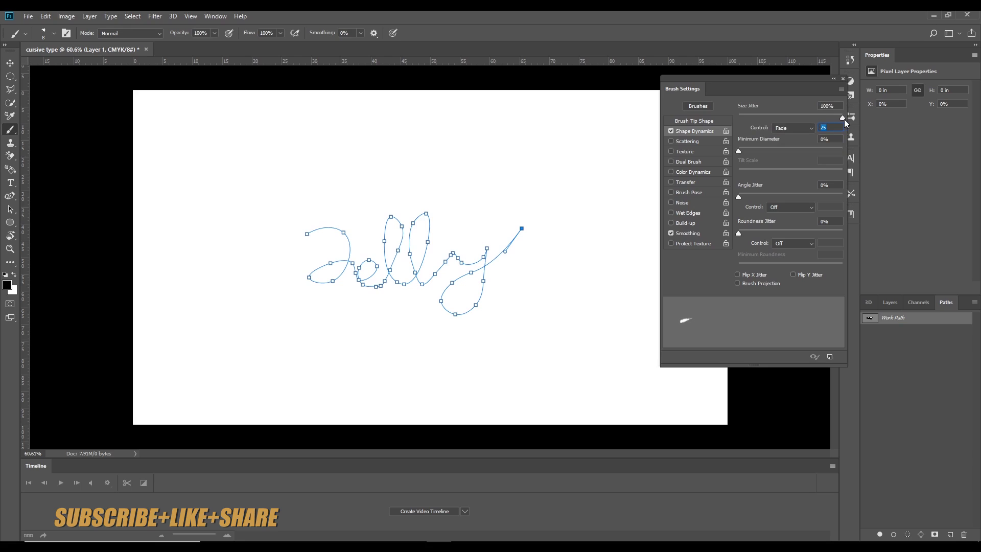
{"action": "left_click_drag", "start_coordinate": [739, 151], "coordinate": [781, 151]}
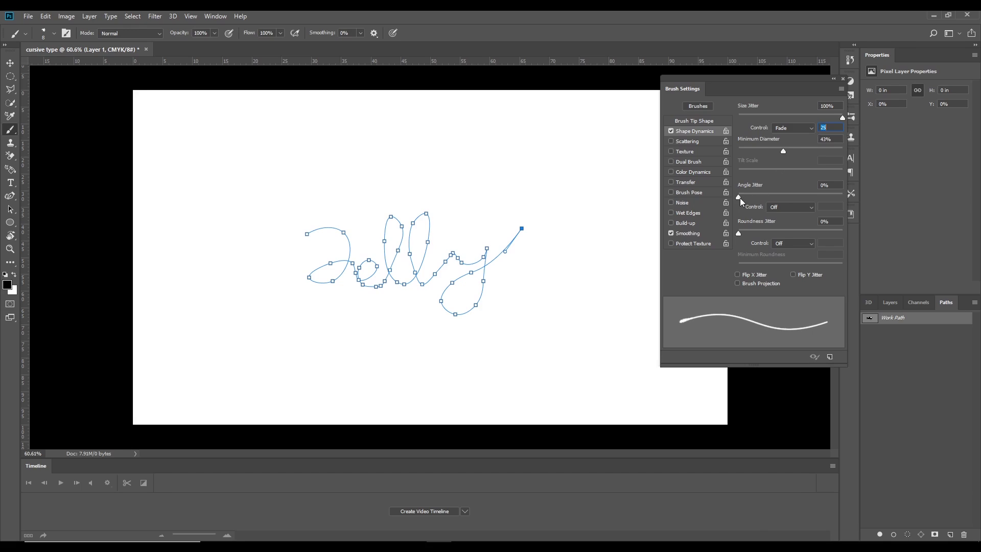
- Add 100% angle jitter, 31% roundness jitter and 30% minimum roundness, then fine-tune size jitter
{"action": "left_click_drag", "start_coordinate": [739, 197], "coordinate": [790, 197]}
{"action": "left_click_drag", "start_coordinate": [746, 233], "coordinate": [750, 233]}
{"action": "left_click_drag", "start_coordinate": [771, 266], "coordinate": [768, 265]}
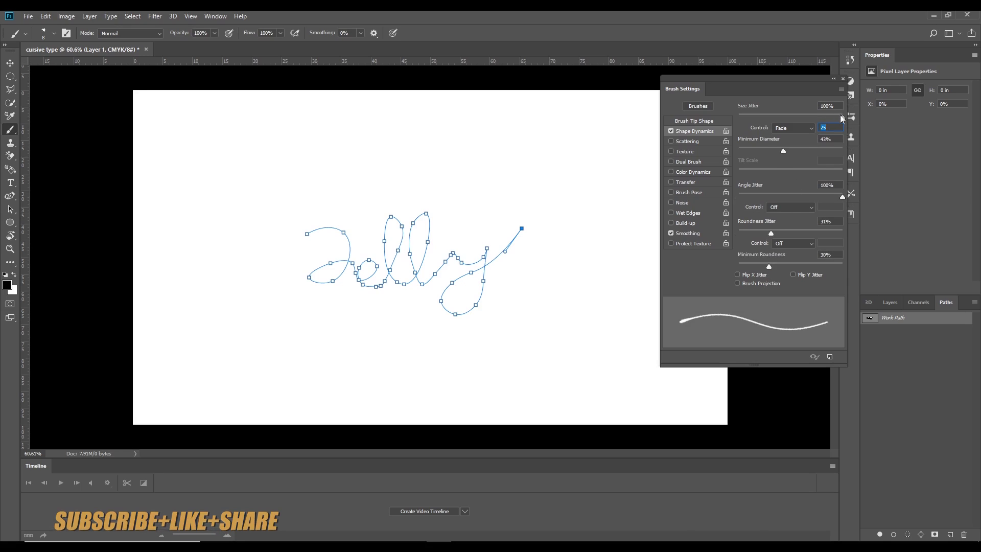
{"action": "left_click_drag", "start_coordinate": [843, 117], "coordinate": [833, 115]}
{"action": "mouse_move", "coordinate": [784, 150]}
{"action": "left_mouse_down"}
{"action": "mouse_move", "coordinate": [770, 152]}
{"action": "mouse_move", "coordinate": [808, 154]}
{"action": "left_mouse_up"}
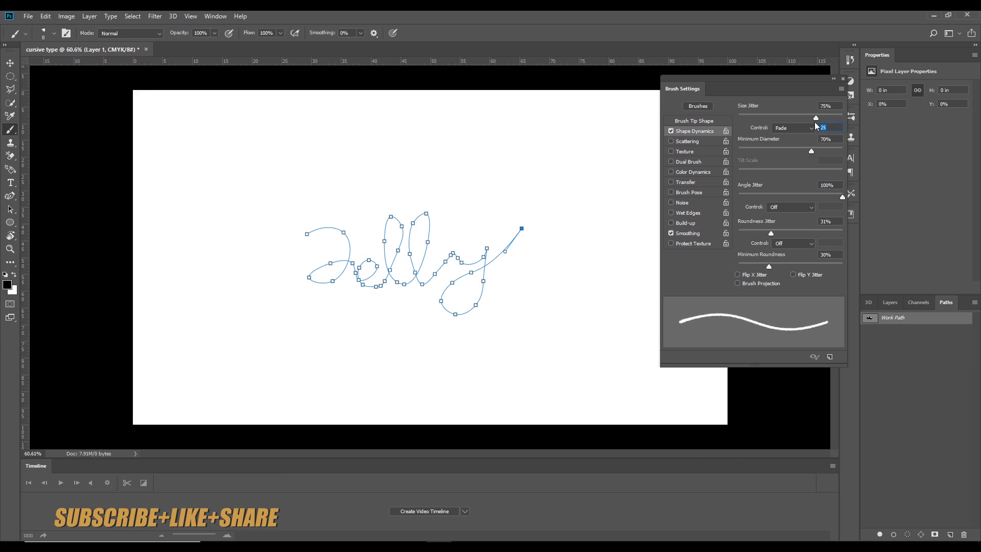
{"action": "left_click_drag", "start_coordinate": [792, 123], "coordinate": [808, 121]}
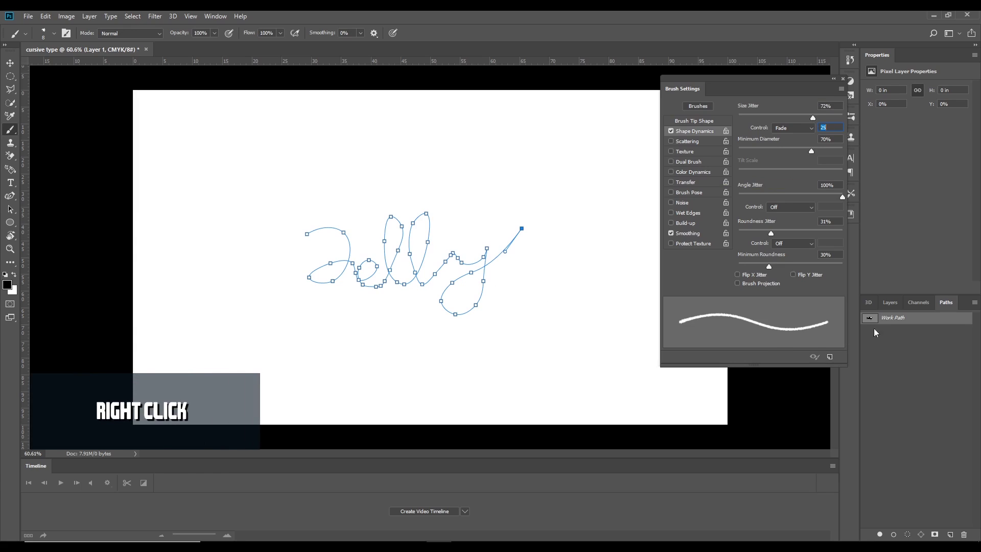
- Stroke the Work Path with the Brush, then create a new path to hide the outline
{"action": "right_click", "coordinate": [924, 319]}
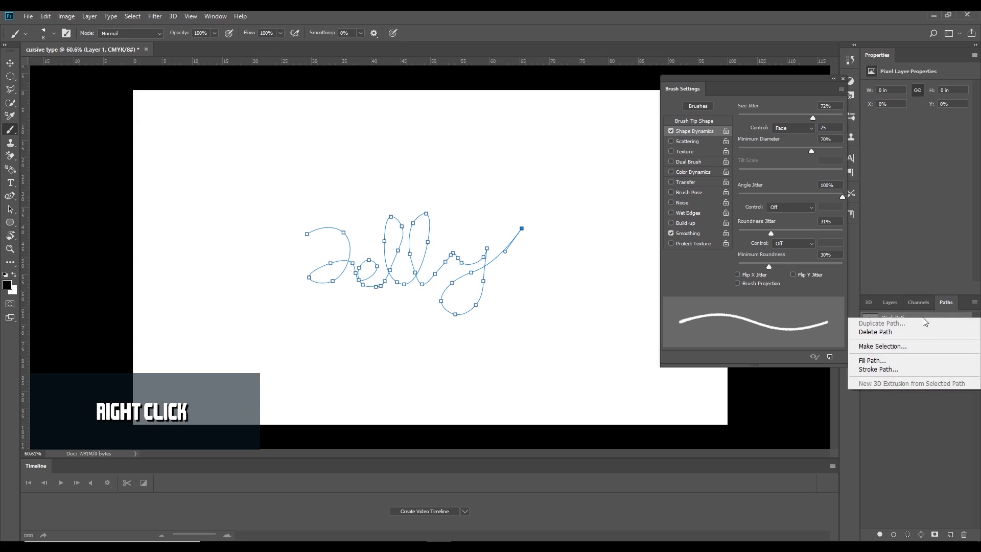
{"action": "left_click", "coordinate": [913, 371]}
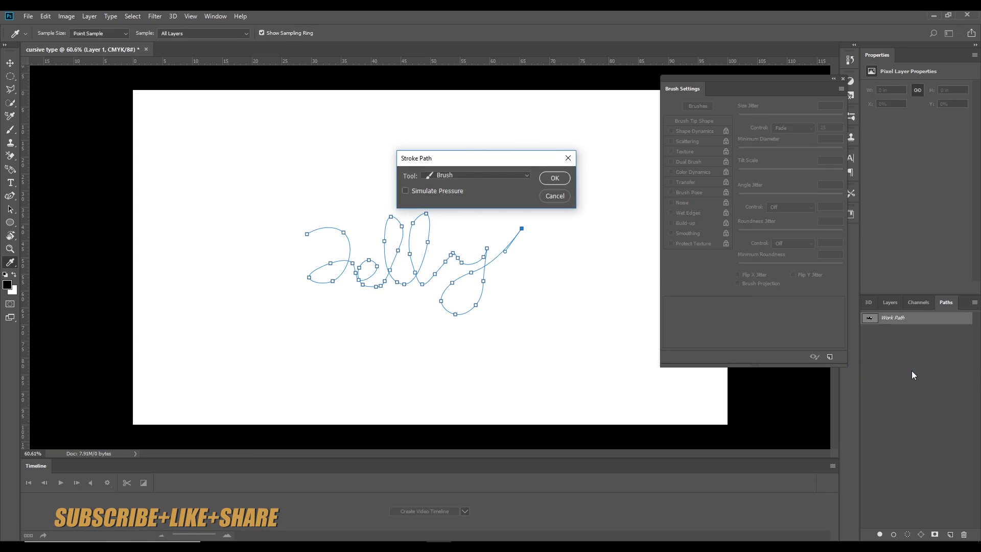
{"action": "left_click", "coordinate": [552, 179]}
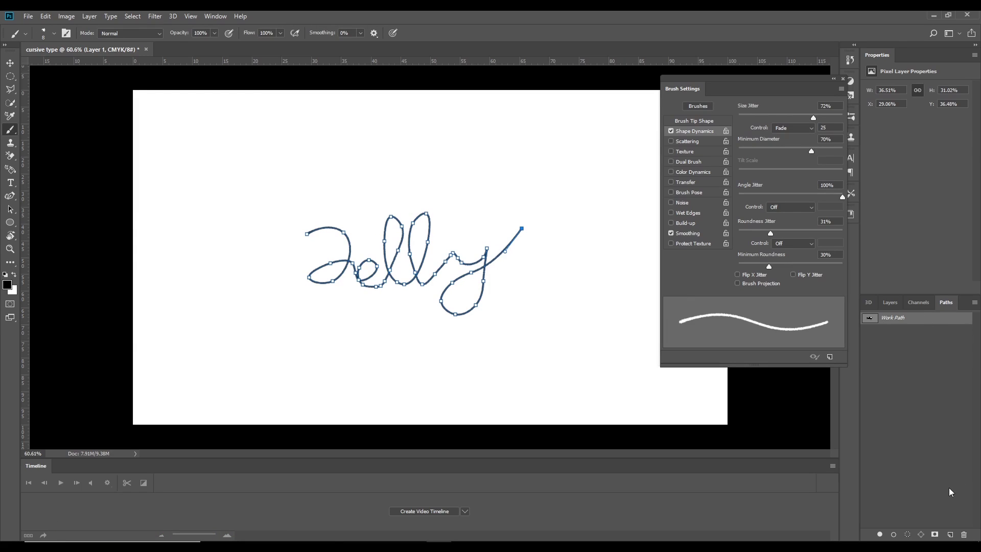
{"action": "left_click", "coordinate": [950, 535]}
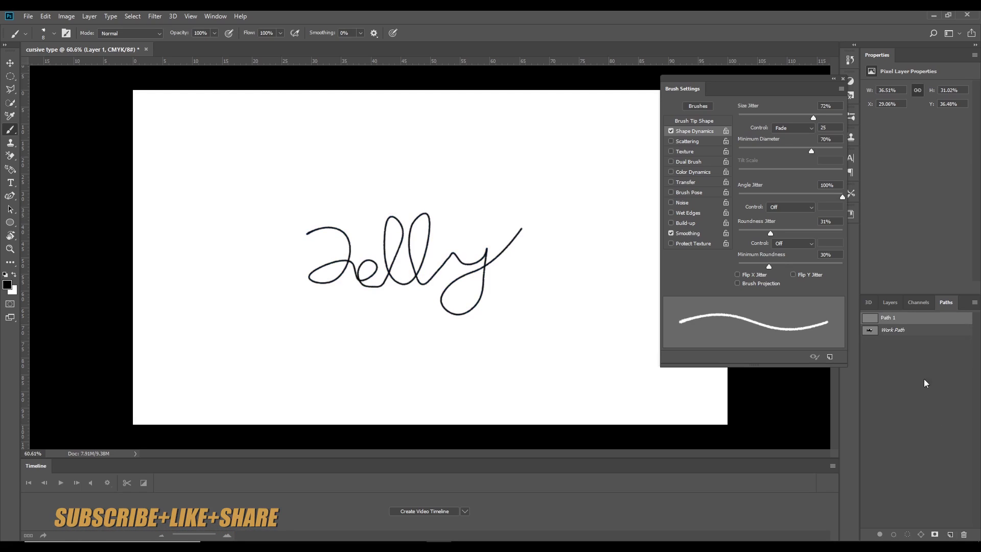
- Switch to the Layers panel and zoom out to 41.4% to see the whole canvas
{"action": "left_click", "coordinate": [890, 302]}
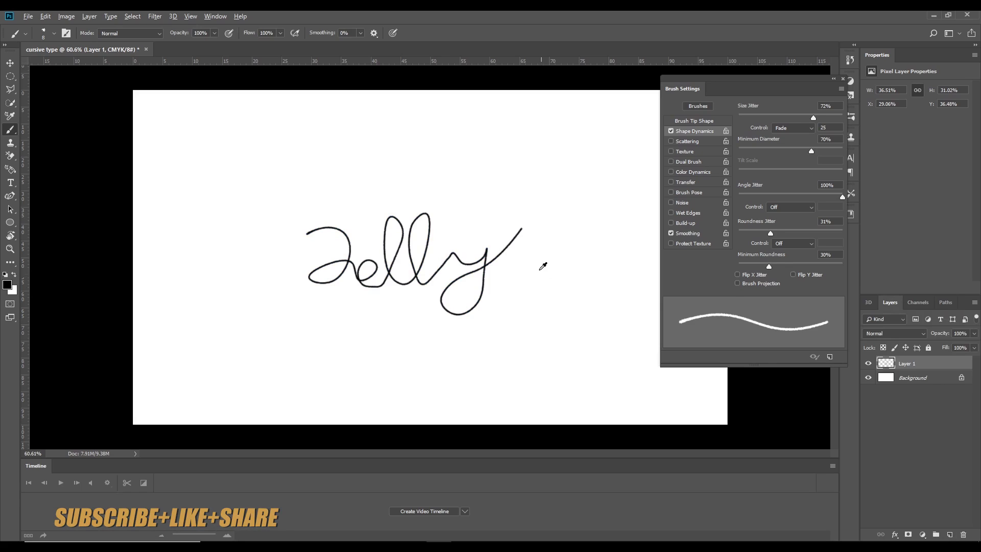
{"action": "scroll", "coordinate": [541, 268], "scroll_direction": "down", "scroll_amount": 1}
{"action": "scroll", "coordinate": [532, 262], "scroll_direction": "down", "scroll_amount": 1}
{"action": "scroll", "coordinate": [531, 261], "scroll_direction": "down", "scroll_amount": 2}
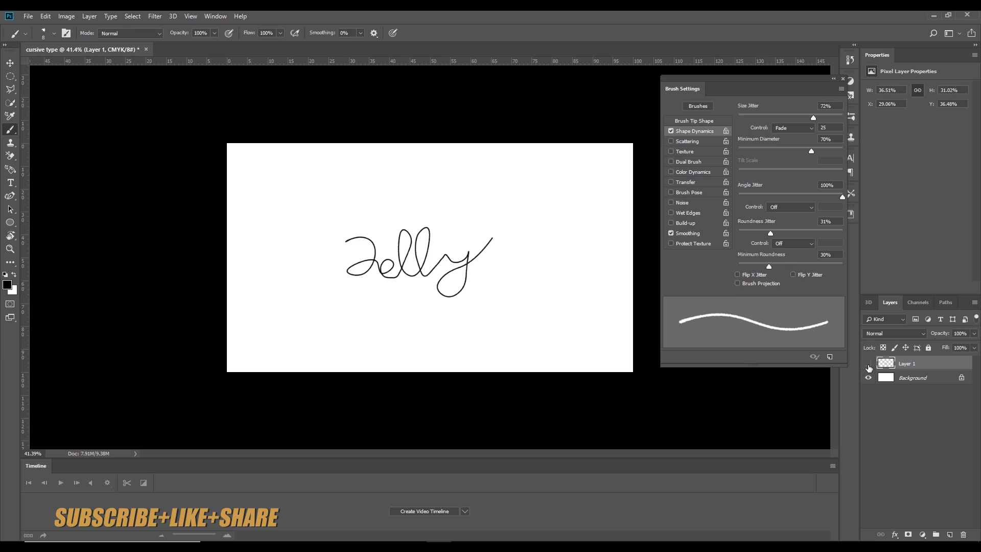
- Toggle Layer 1's visibility off and on, then brush a curving underline swash beneath Jelly
{"action": "left_click", "coordinate": [868, 363]}
{"action": "left_click", "coordinate": [868, 364]}
{"action": "left_click_drag", "start_coordinate": [344, 304], "coordinate": [517, 290]}
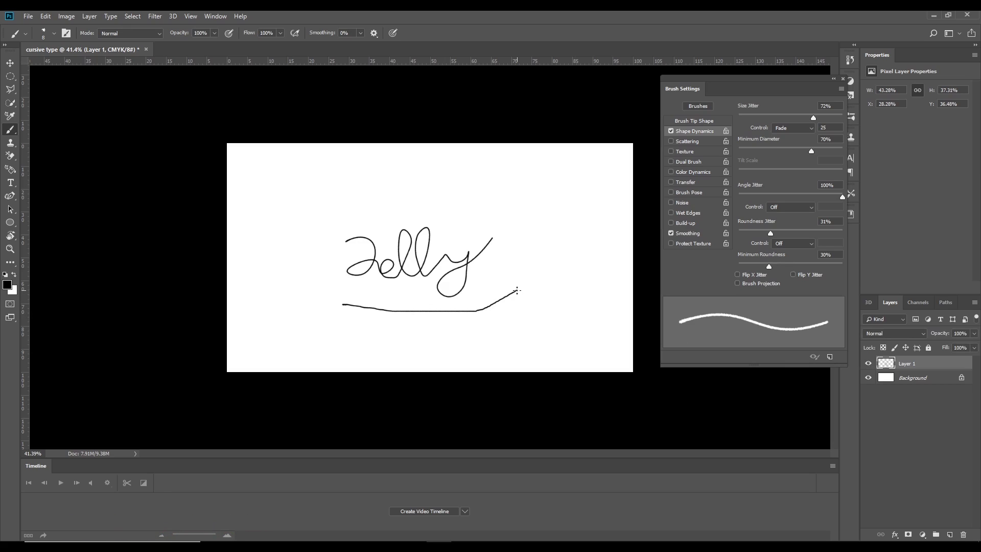